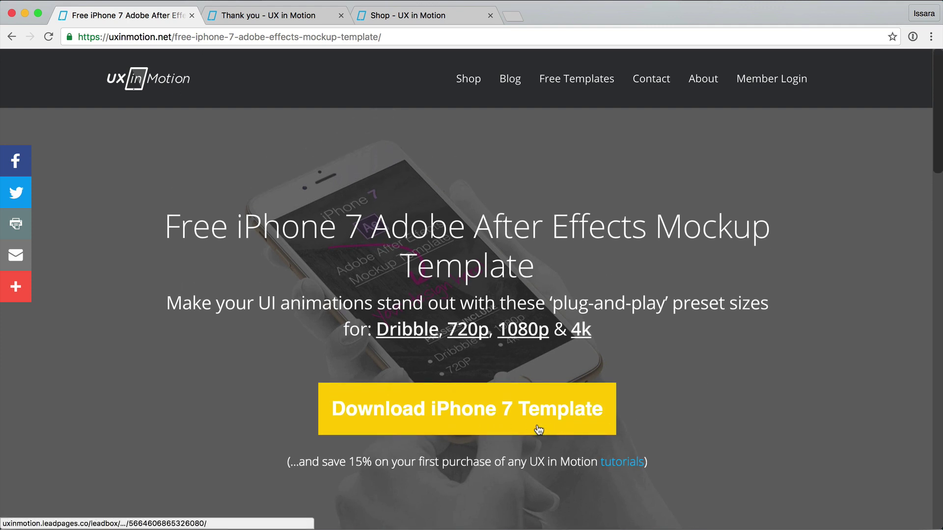
# - Request the free iPhone 7 template download, dismiss the email sign-up popup, and go to the thank-you tab
pyautogui.click(490, 413)
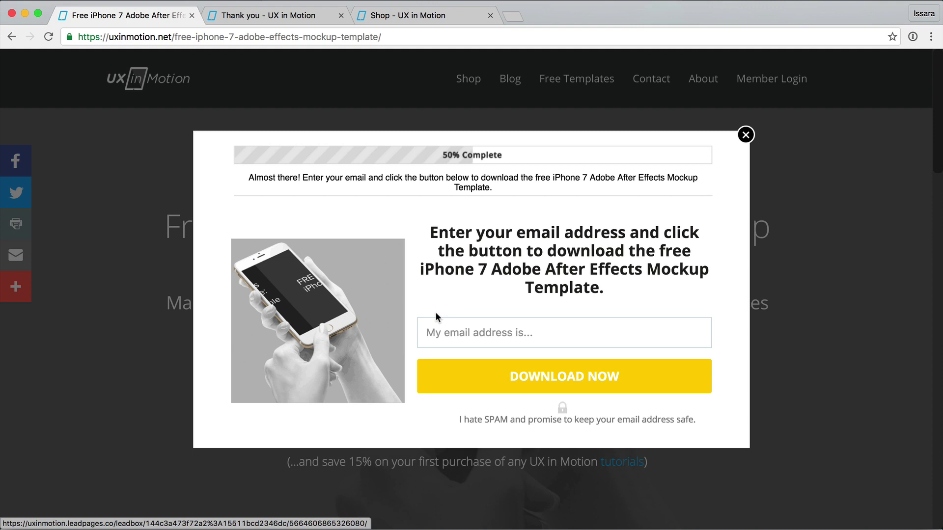
pyautogui.click(428, 333)
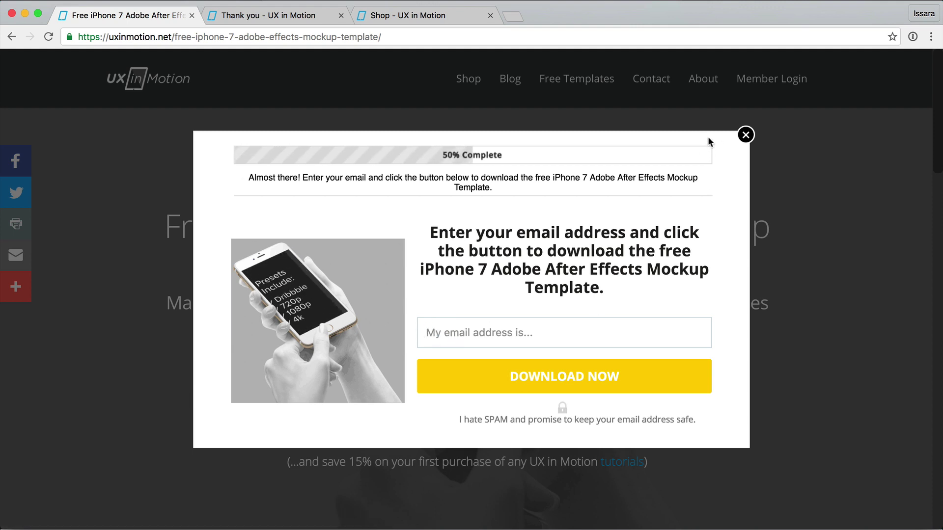
pyautogui.click(744, 135)
pyautogui.click(267, 17)
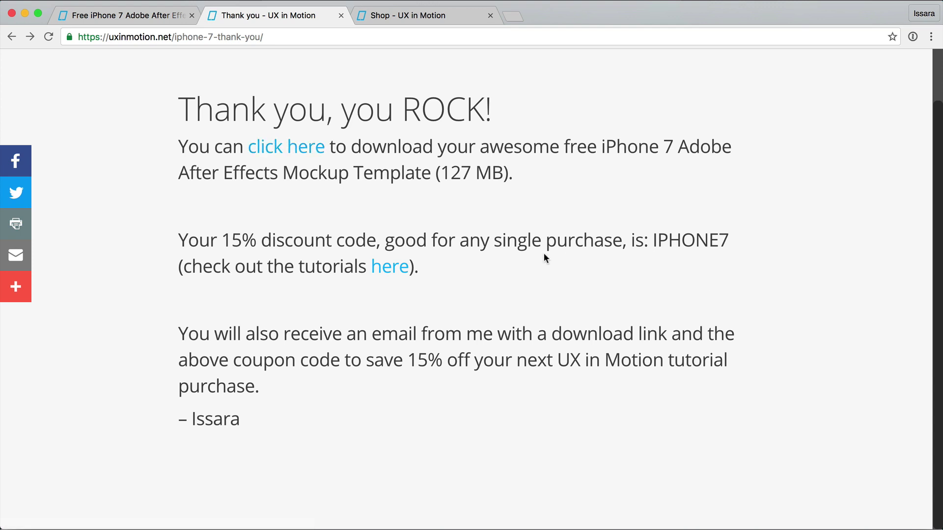
pyautogui.press('super+Tab')
pyautogui.press('super+Tab')
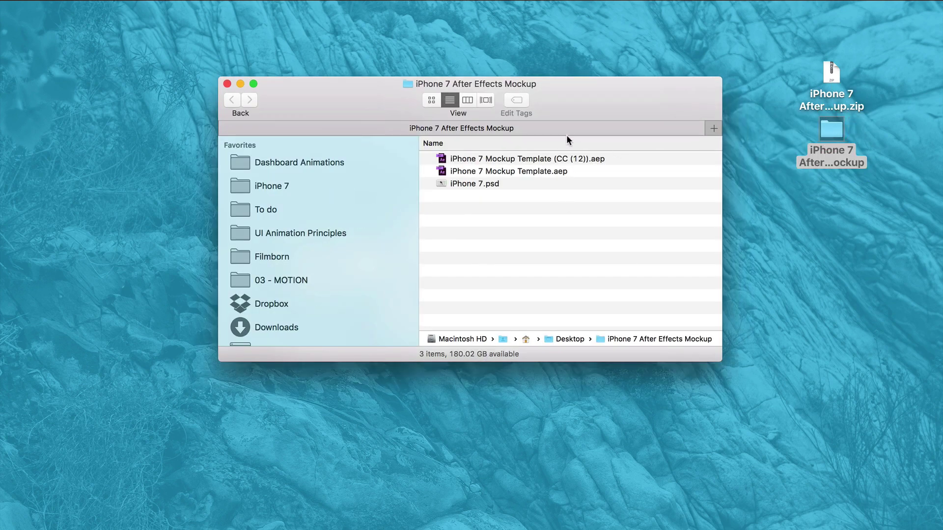
pyautogui.click(482, 171)
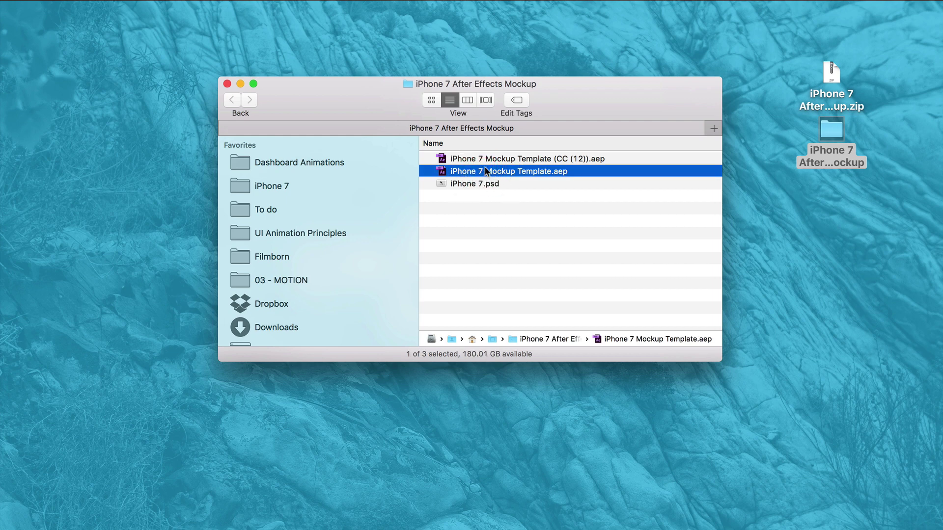
pyautogui.click(512, 159)
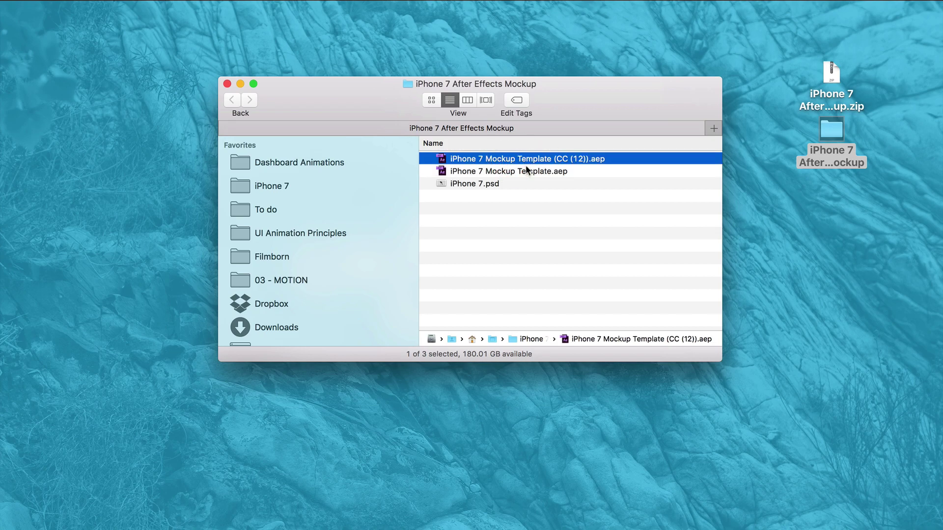
pyautogui.doubleClick(524, 172)
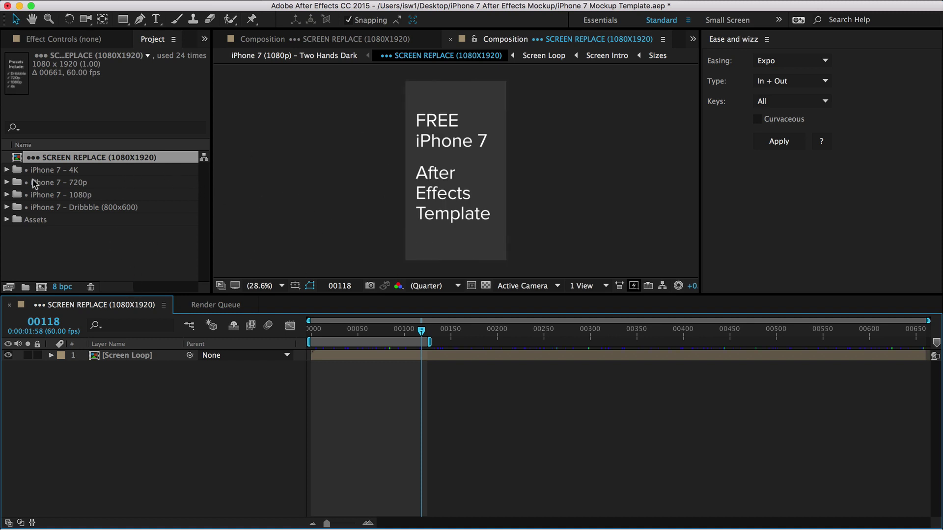
# - Once the project loads, select the SCREEN REPLACE (1080X1920) comp in the Project panel
pyautogui.click(16, 159)
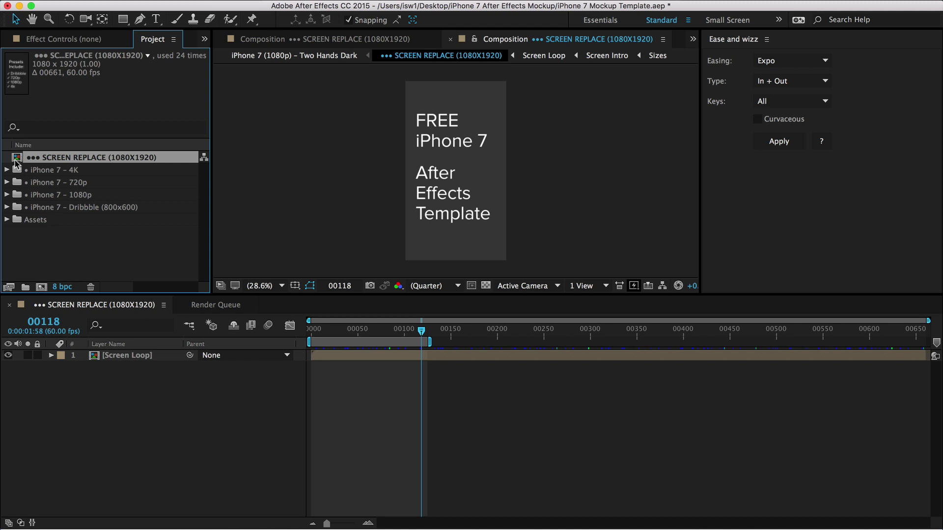
# - Start File > Import > File and look through the folder locations in the import dialog
pyautogui.click(129, 7)
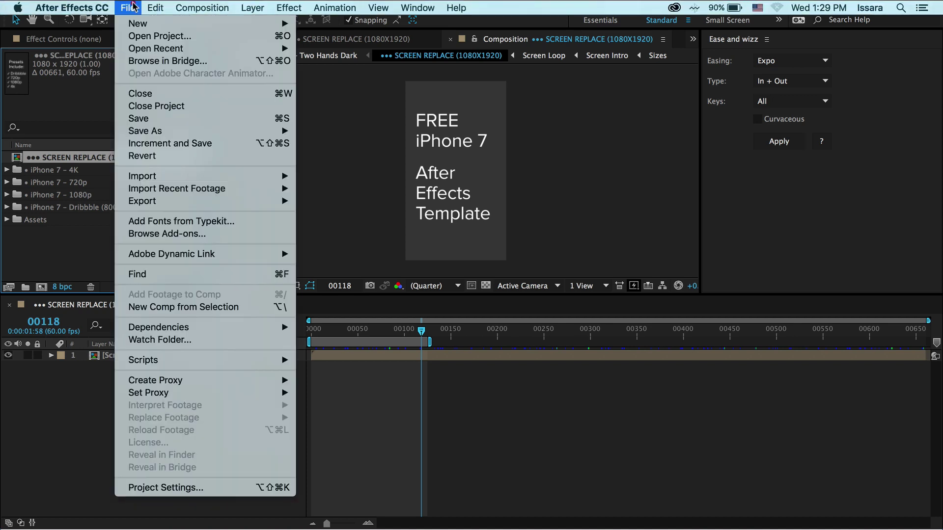
pyautogui.moveTo(169, 178)
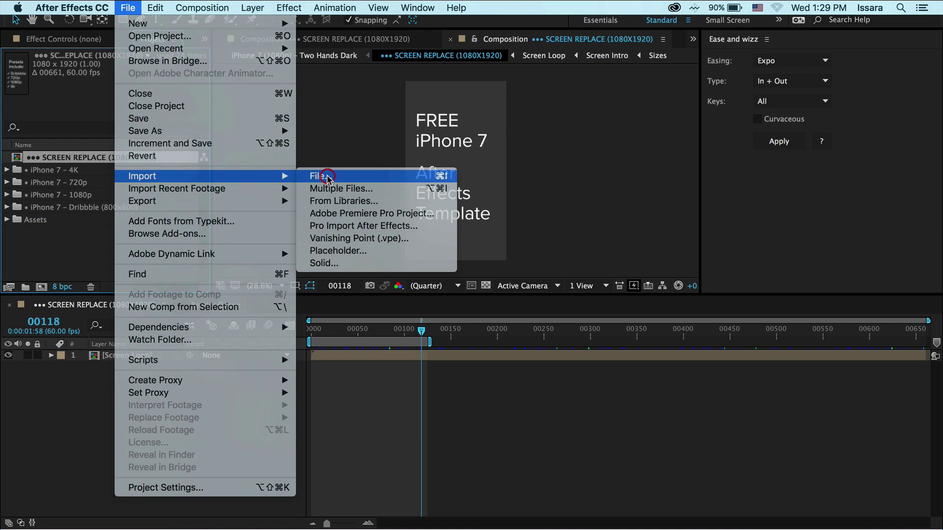
pyautogui.click(323, 177)
pyautogui.press('super')
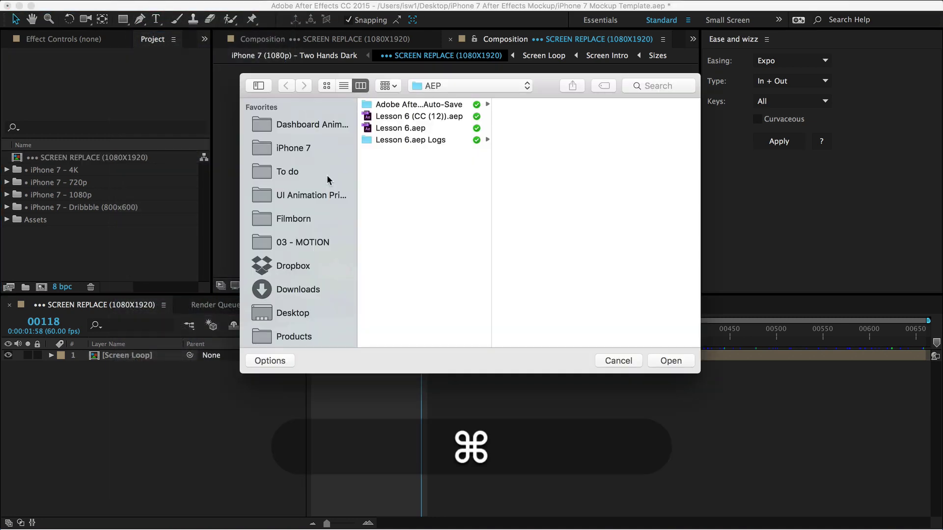
pyautogui.click(465, 85)
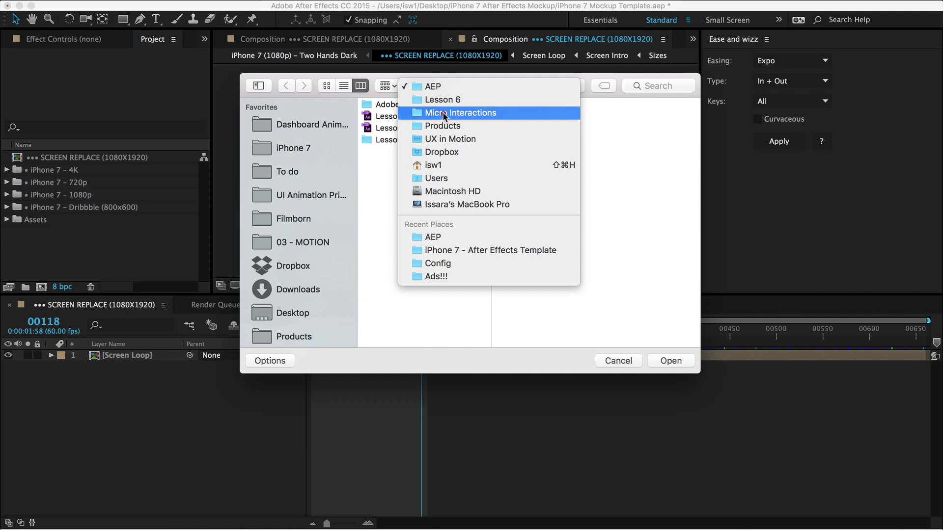
pyautogui.click(368, 181)
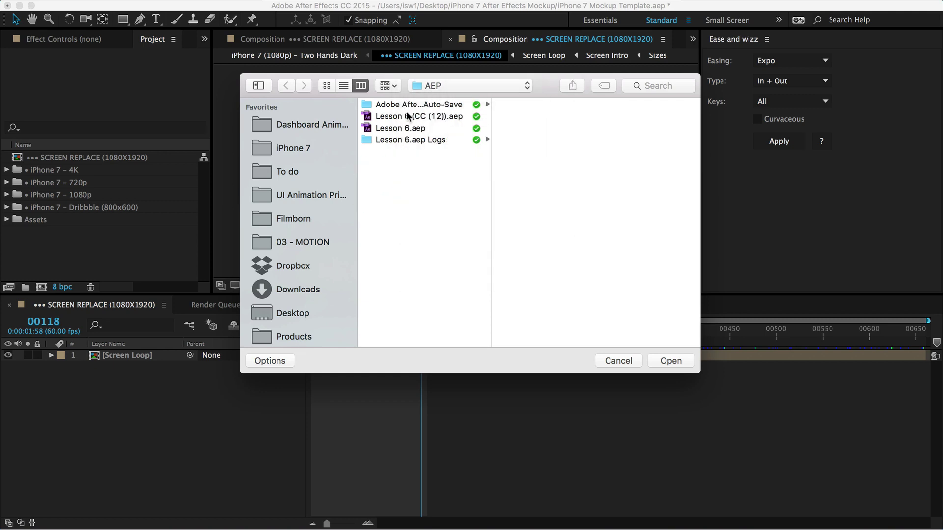
# - Check the thank-you page in the browser, then return to the After Effects import dialog
pyautogui.press('super+Tab')
pyautogui.press('super+Tab')
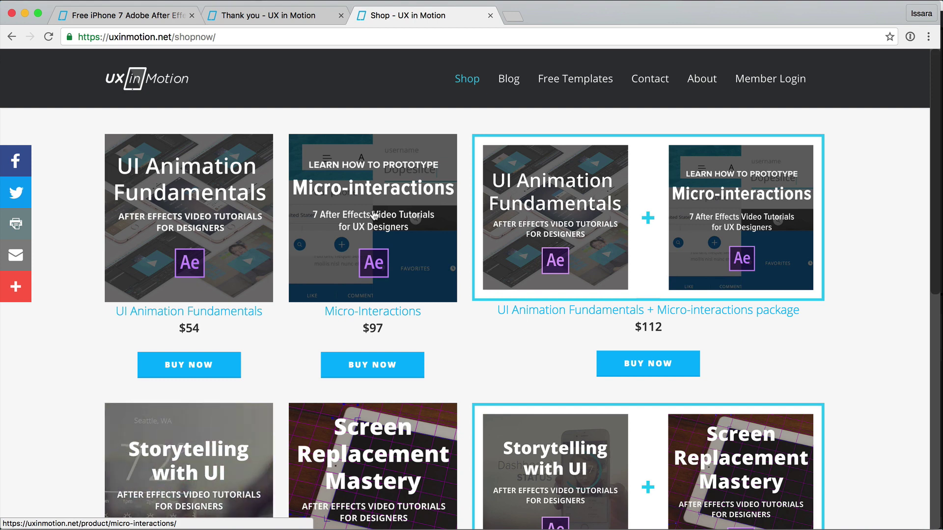
pyautogui.click(257, 16)
pyautogui.press('super+Tab')
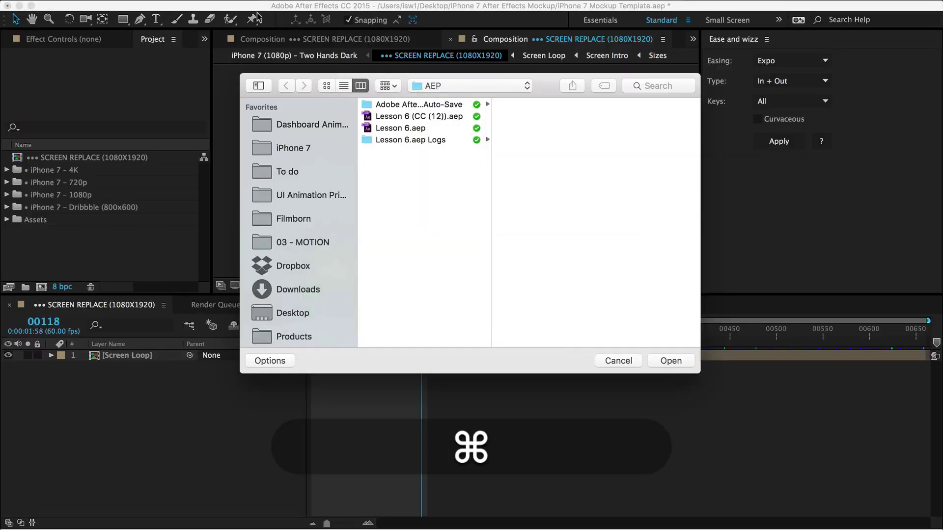
# - Import Lesson 6.aep and expand its folder to reveal the Lesson 6 comp and Lesson 6 Layers
pyautogui.click(394, 129)
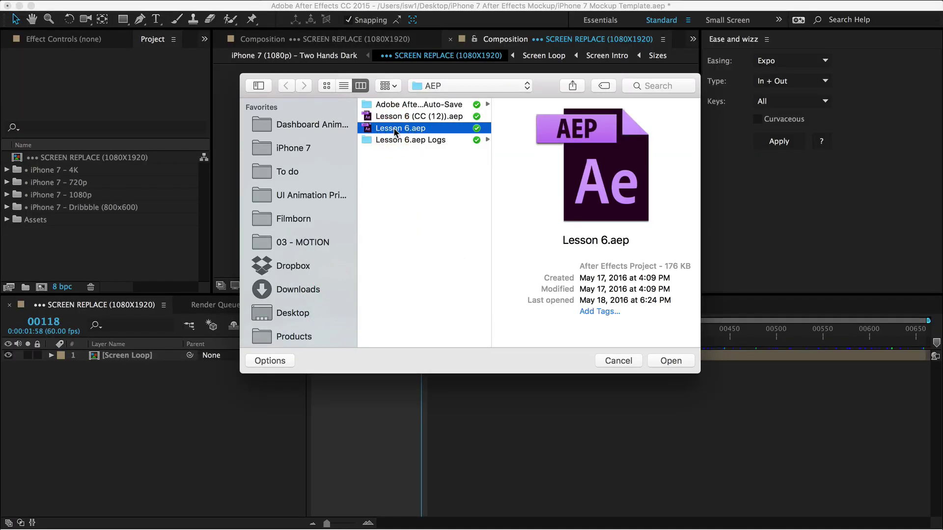
pyautogui.moveTo(533, 91); pyautogui.dragTo(535, 143)
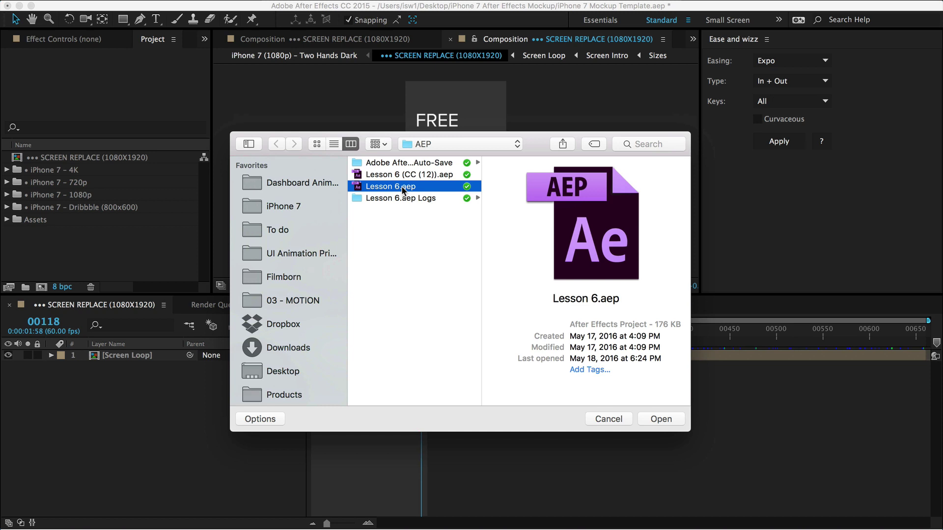
pyautogui.click(654, 419)
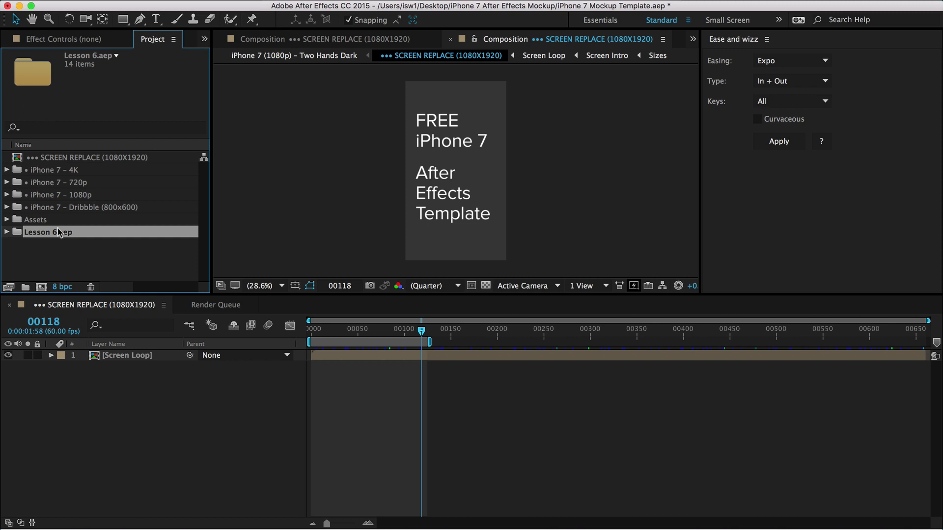
pyautogui.click(7, 231)
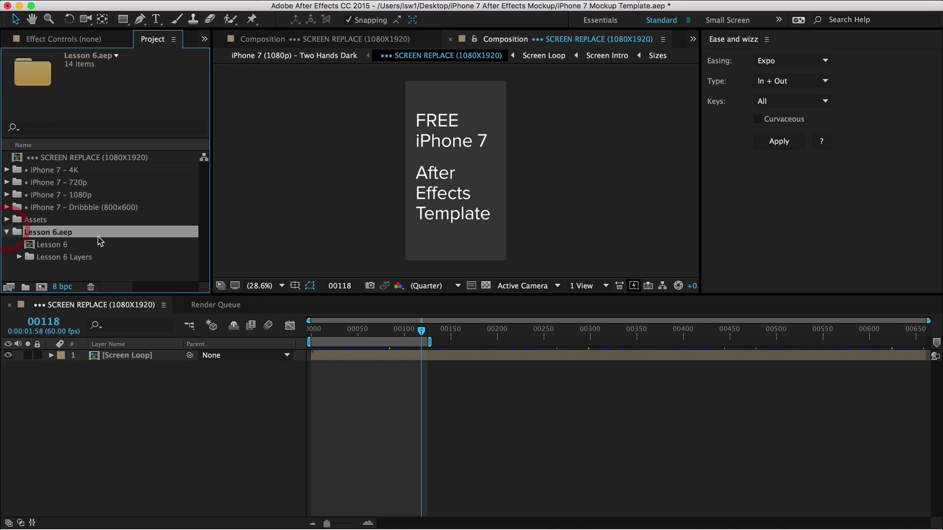
# - Place the Lesson 6 comp above Screen Loop in SCREEN REPLACE, check its Scale, and scrub the animation
pyautogui.click(32, 246)
pyautogui.moveTo(33, 246); pyautogui.dragTo(162, 358)
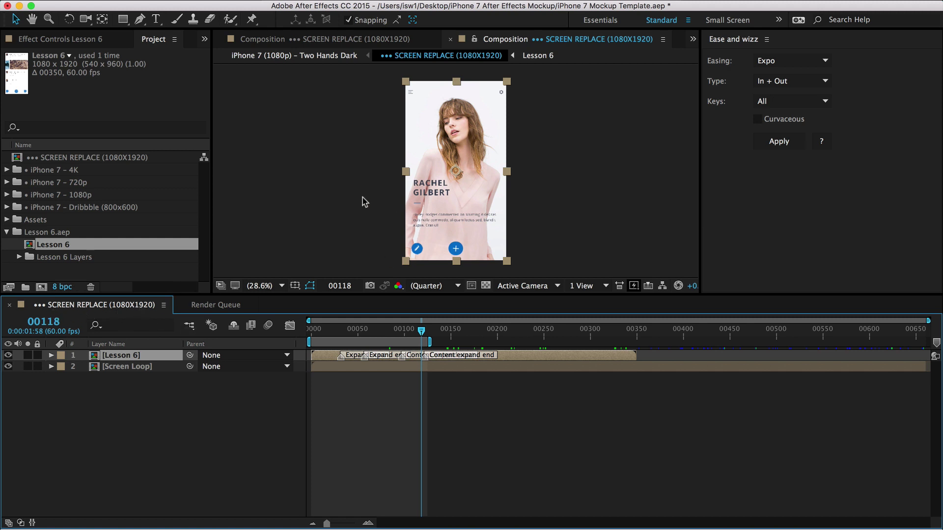
pyautogui.press('s')
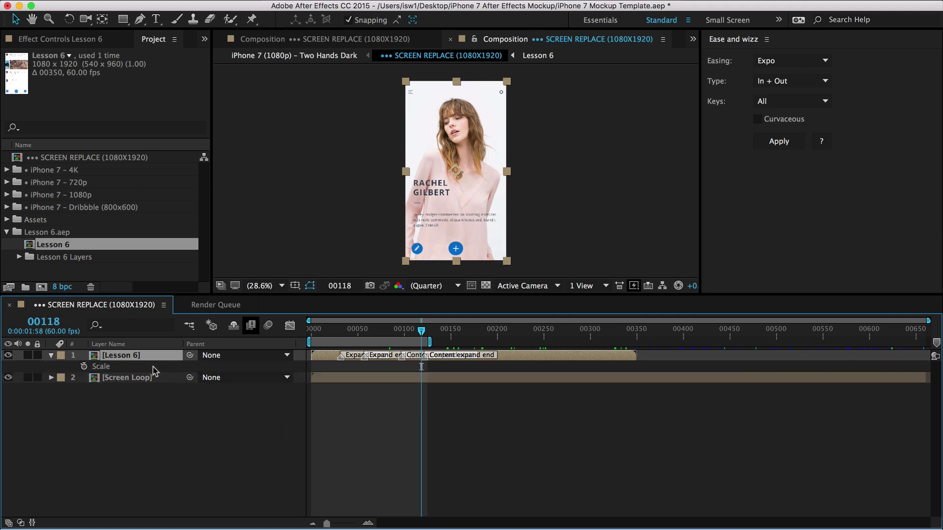
pyautogui.press('s')
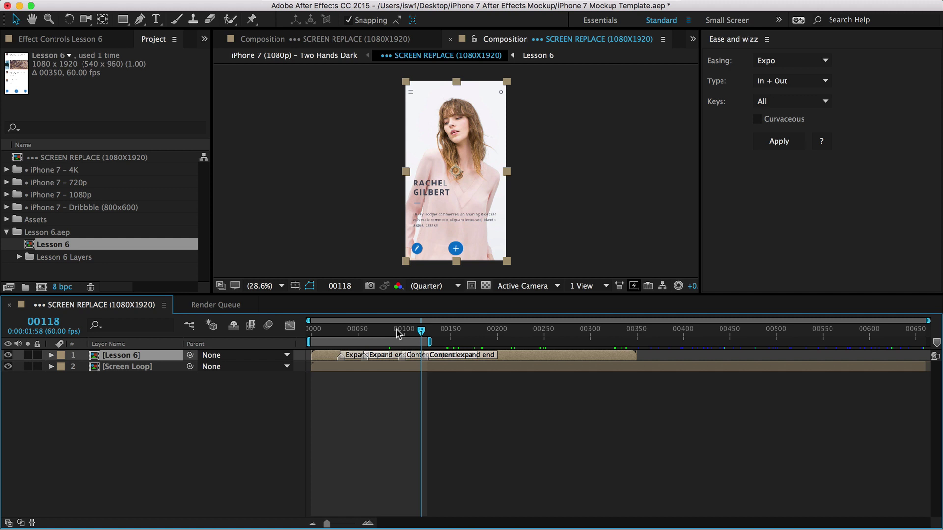
pyautogui.moveTo(396, 332); pyautogui.dragTo(534, 330)
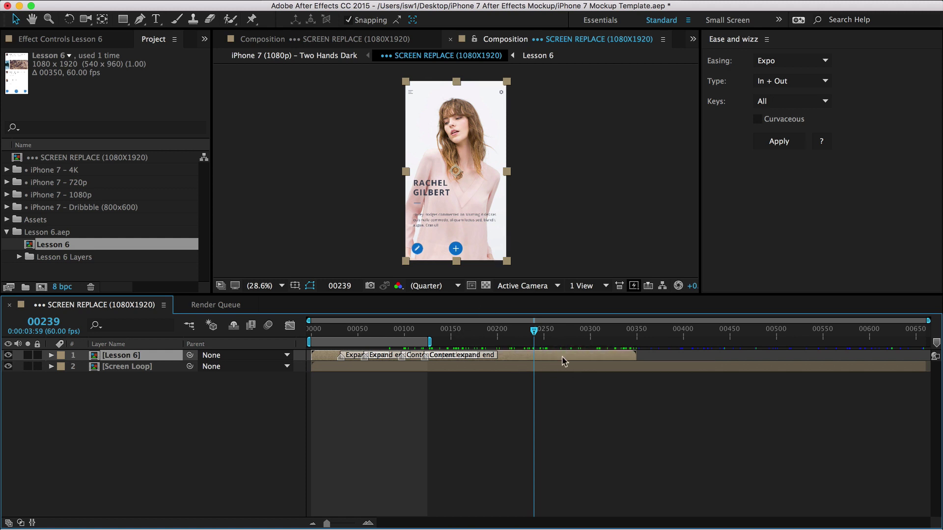
# - End the work area at frame 00349, the Lesson 6 out point, and trim the comp to it
pyautogui.press('o')
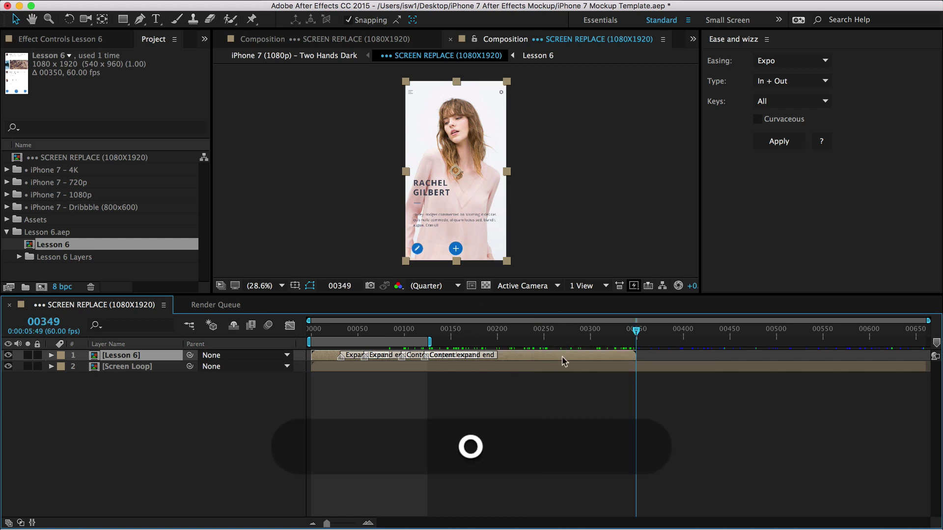
pyautogui.press('n')
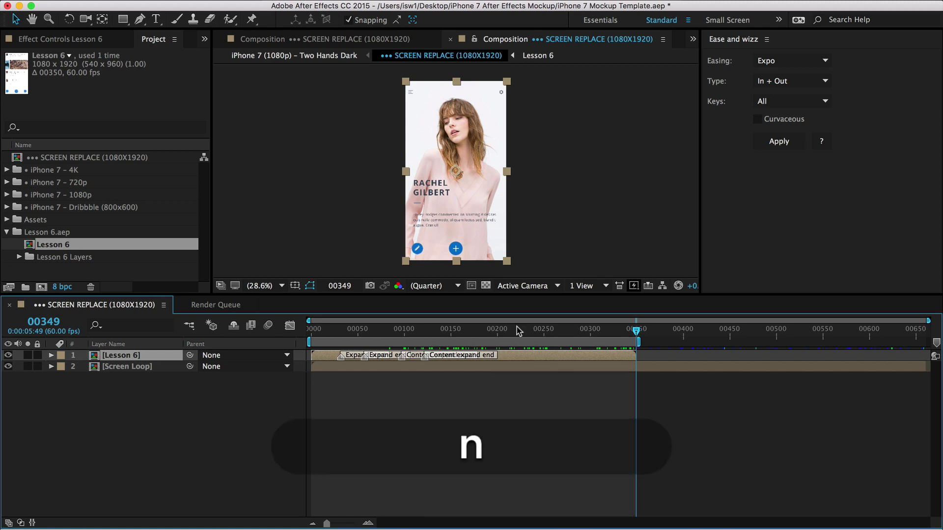
pyautogui.press('ctrl')
pyautogui.keyDown('ctrl'); pyautogui.click(497, 344); pyautogui.keyUp('ctrl')
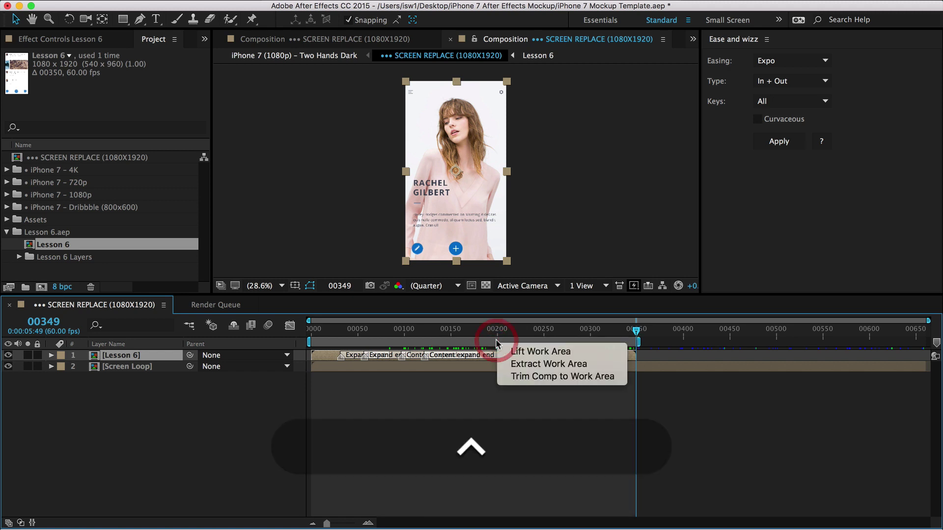
pyautogui.click(513, 376)
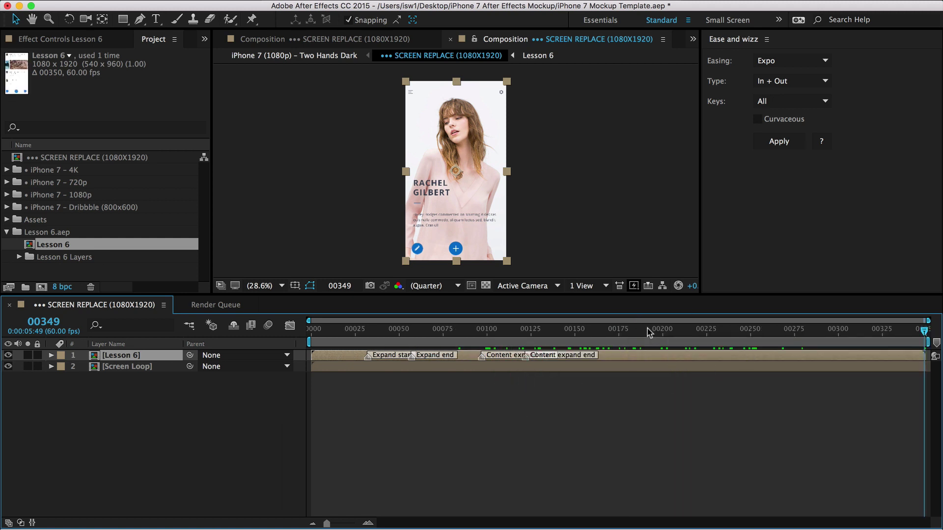
# - Scrub the screen animation, review the 4K, 720p, 1080p and Dribbble preset folders, then expand 720p
pyautogui.moveTo(648, 329); pyautogui.dragTo(516, 331)
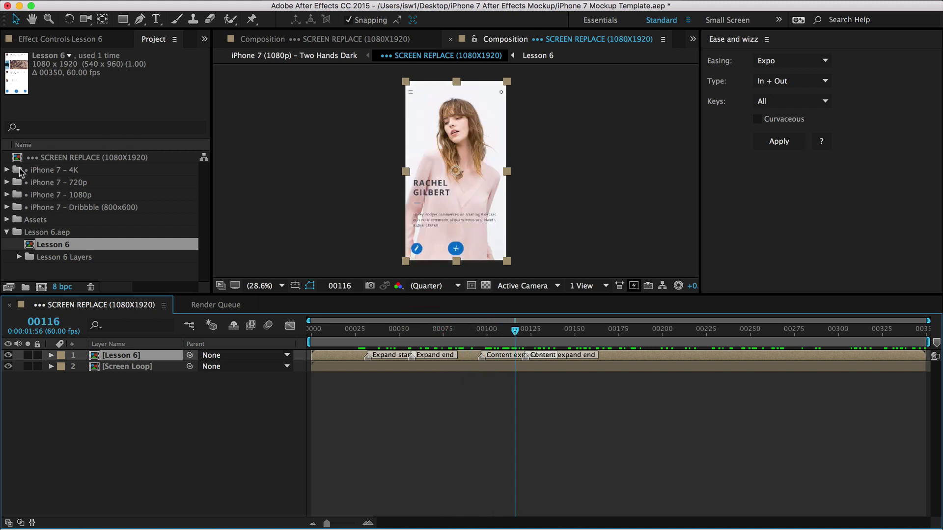
pyautogui.click(68, 171)
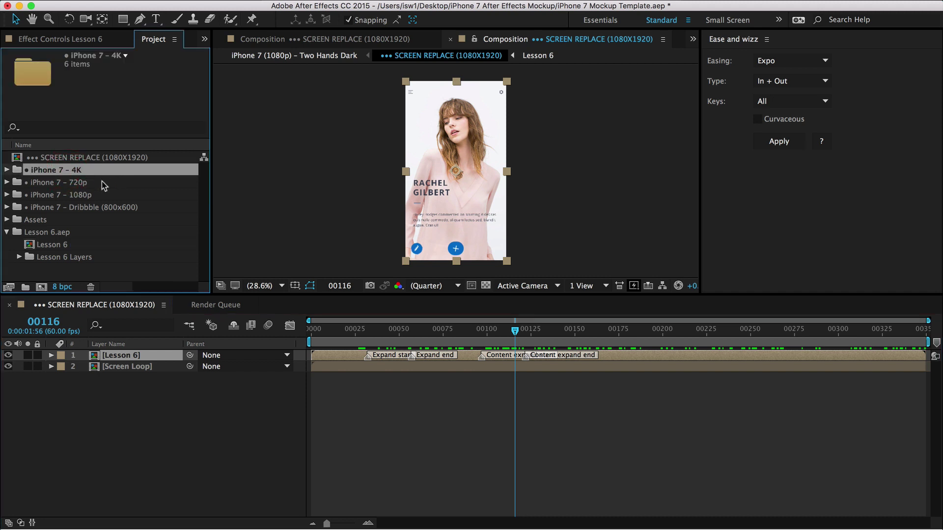
pyautogui.click(78, 184)
pyautogui.click(79, 196)
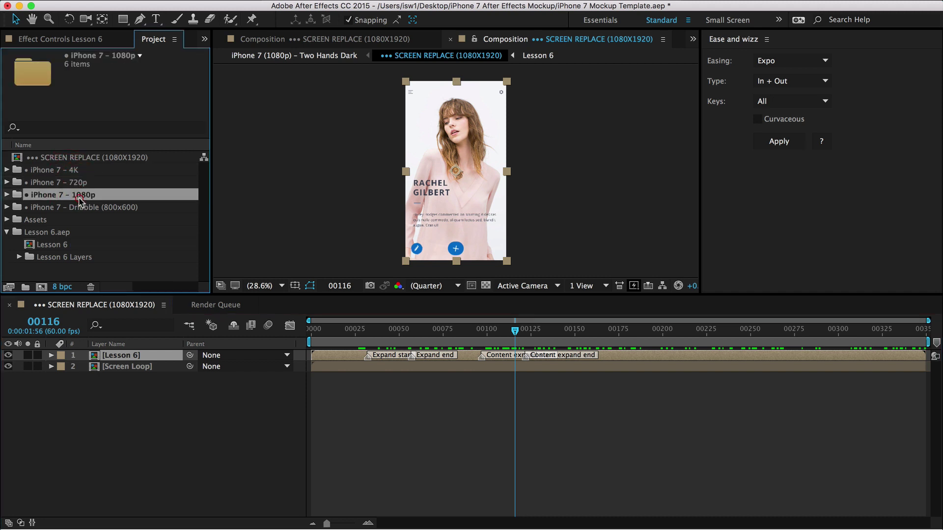
pyautogui.click(96, 208)
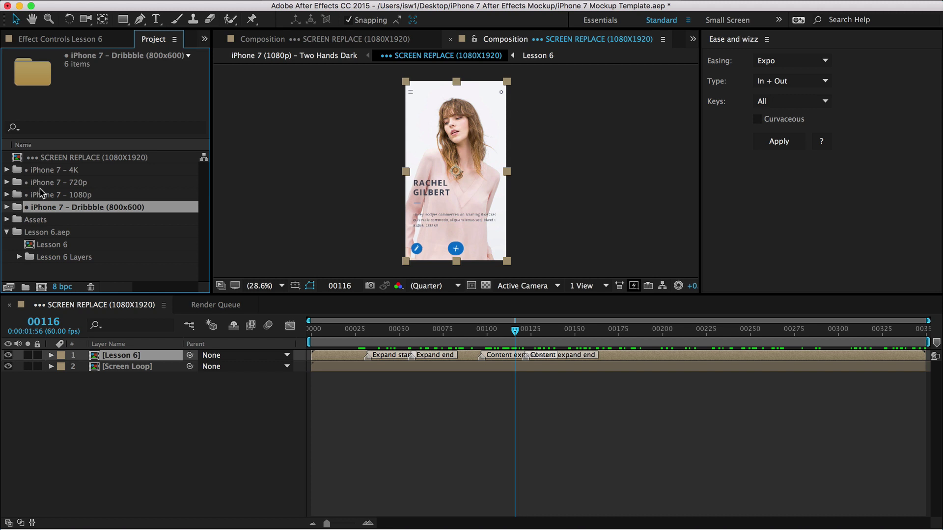
pyautogui.click(6, 183)
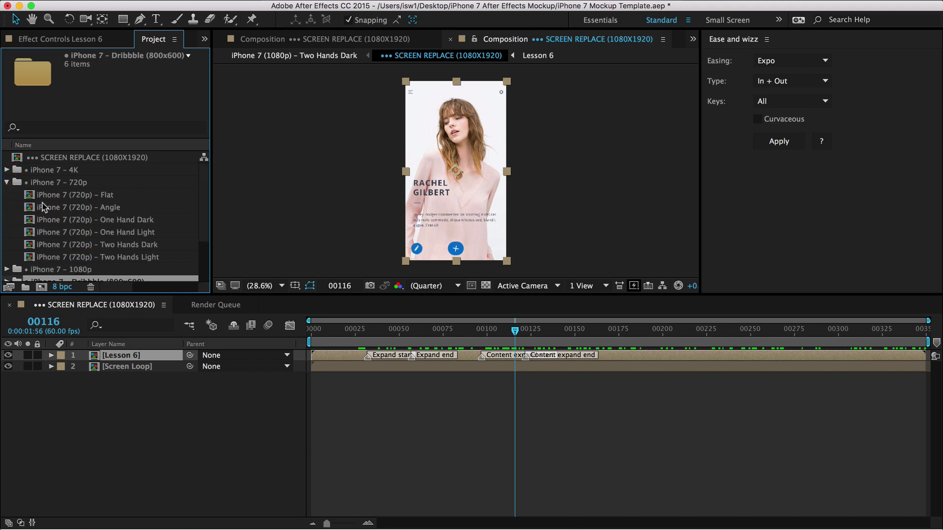
# - Open the iPhone 7 (720p) Two Hands Dark comp fitted in an enlarged viewer at an earlier frame
pyautogui.doubleClick(31, 244)
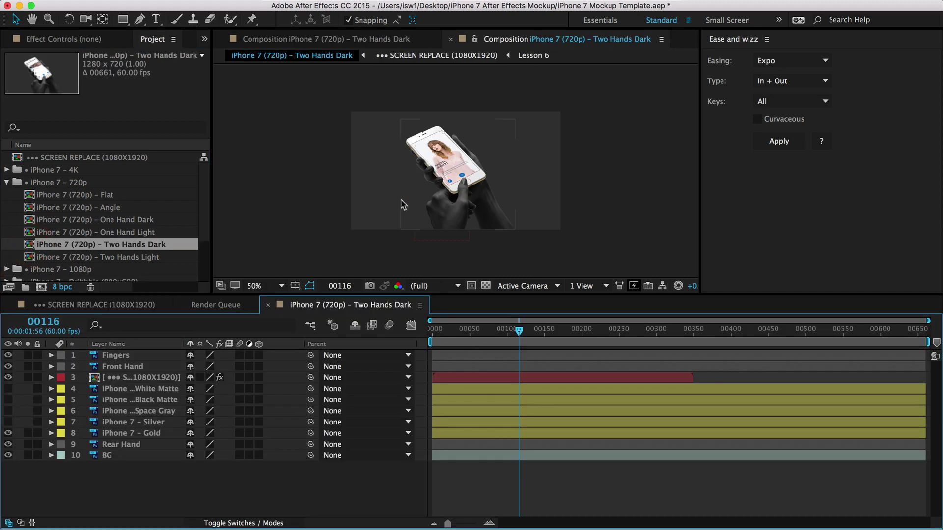
pyautogui.hotkey('shift', '/')
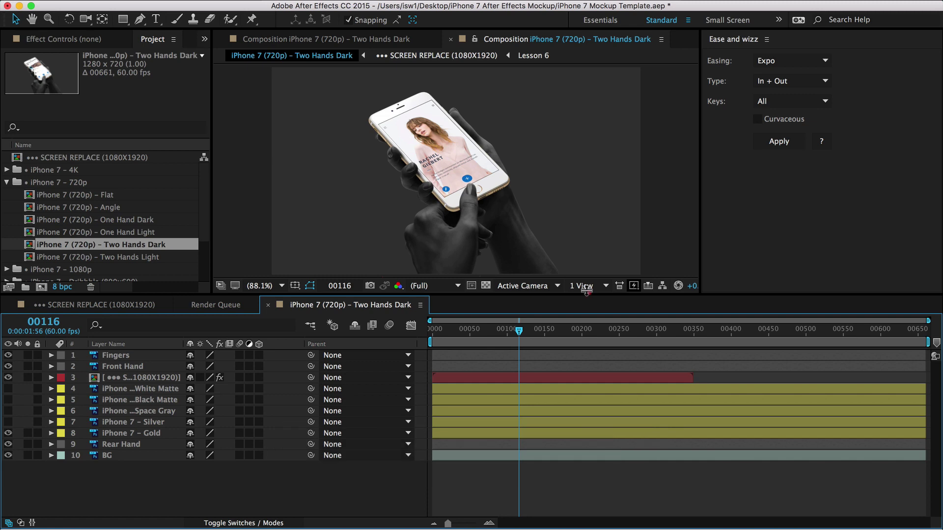
pyautogui.moveTo(586, 293); pyautogui.dragTo(586, 369)
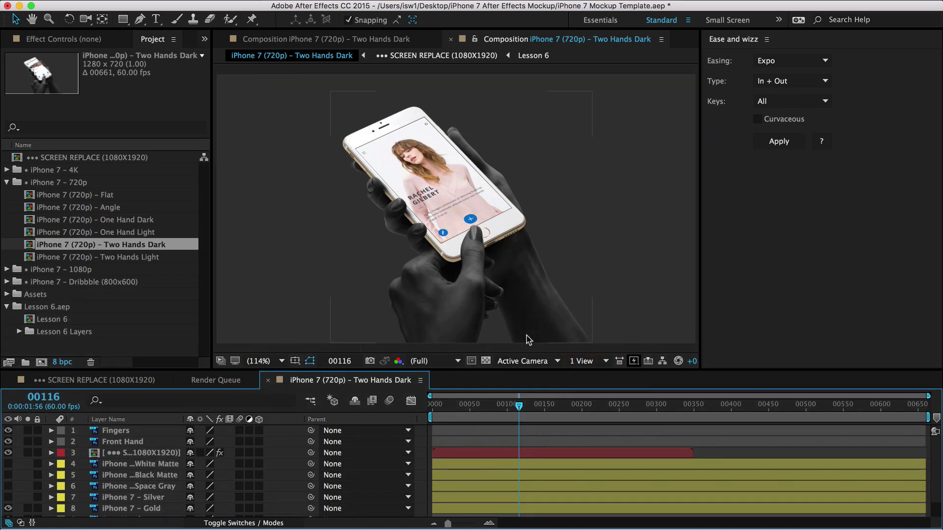
pyautogui.moveTo(517, 407)
pyautogui.mouseDown()
pyautogui.moveTo(452, 409)
pyautogui.moveTo(529, 407)
pyautogui.mouseUp()
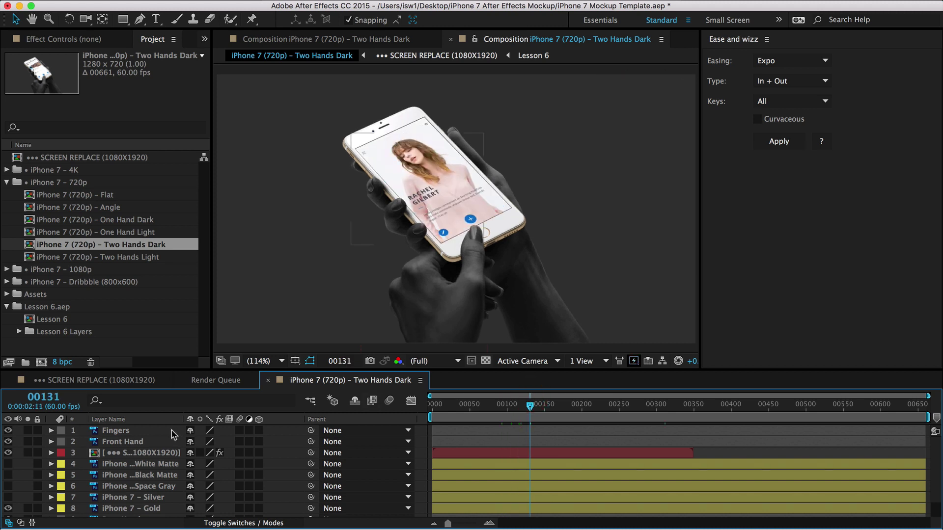
# - Swap the Gold phone body for Black Matte and select the screen replacement layer
pyautogui.click(8, 508)
pyautogui.click(8, 475)
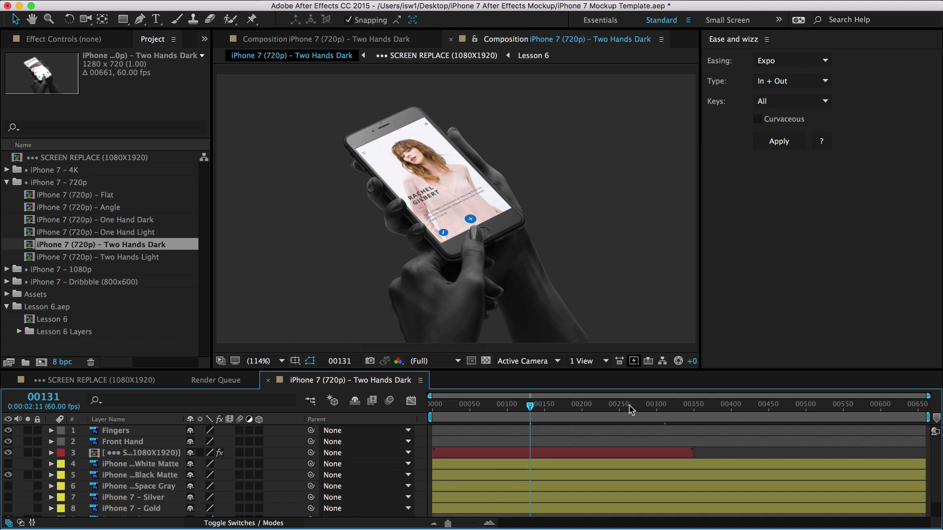
pyautogui.click(660, 453)
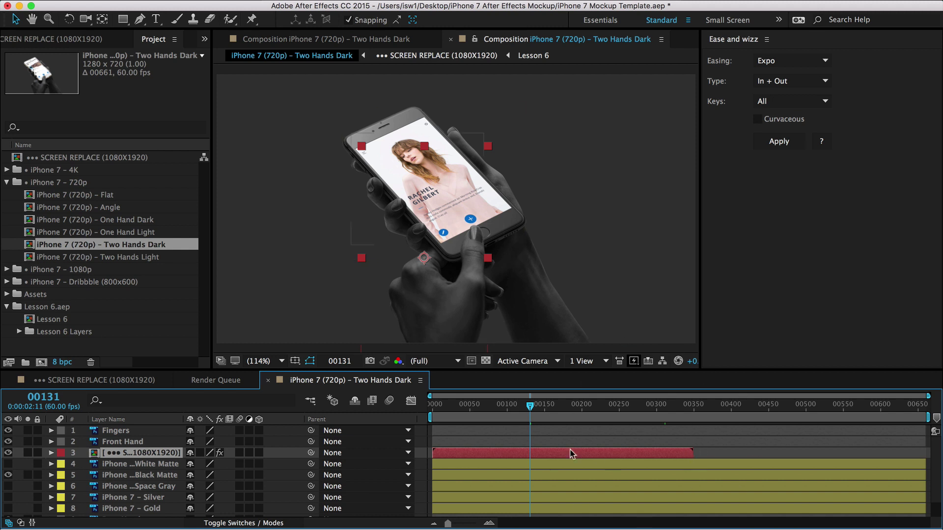
# - End the Two Hands Dark work area at 00349, preview it, then expand the Dribbble (800x600) folder
pyautogui.press('o')
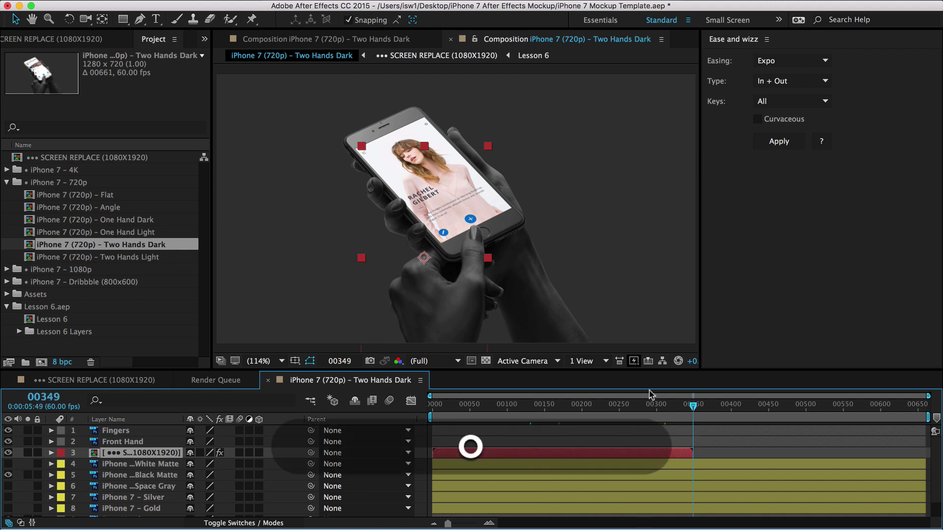
pyautogui.press('n')
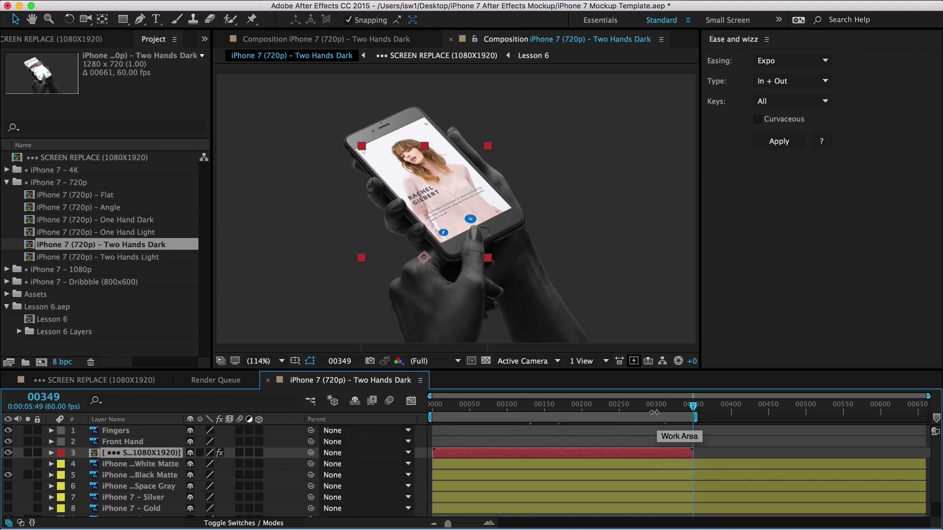
pyautogui.hotkey('ctrl', '0')
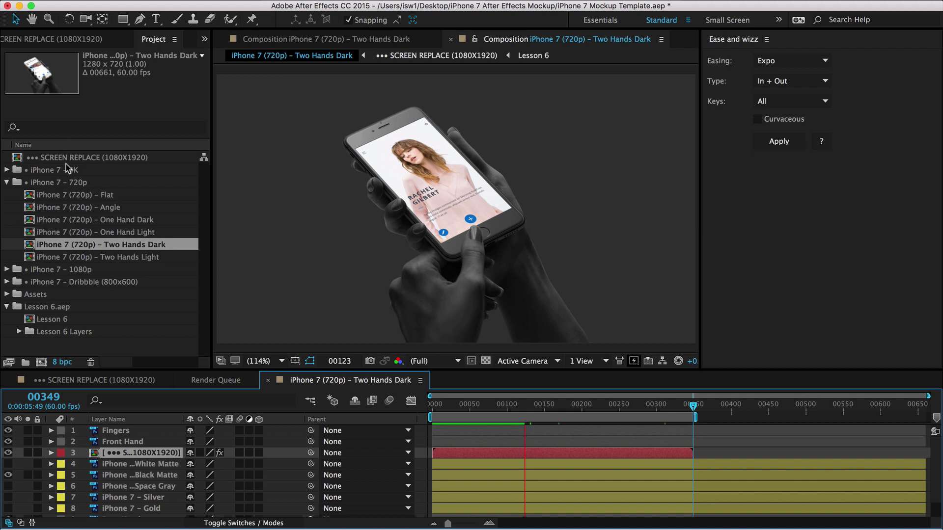
pyautogui.press('space')
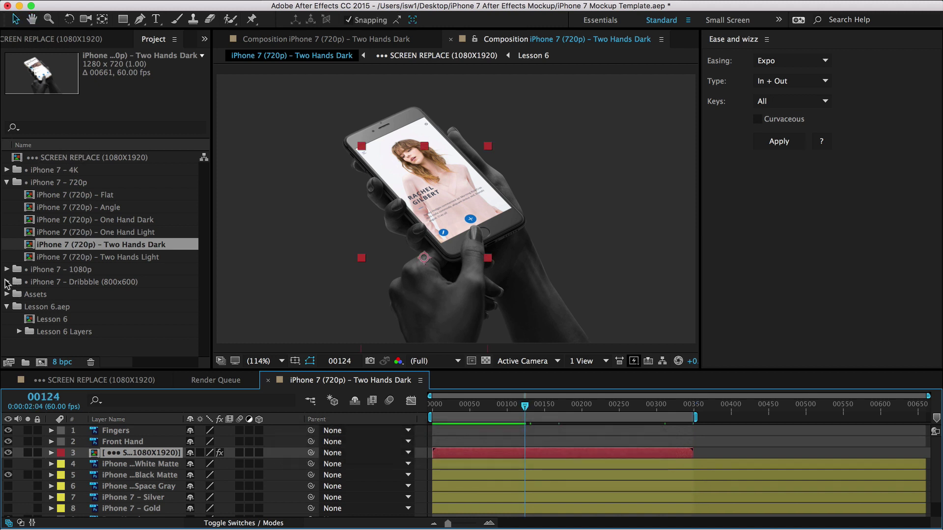
pyautogui.click(7, 282)
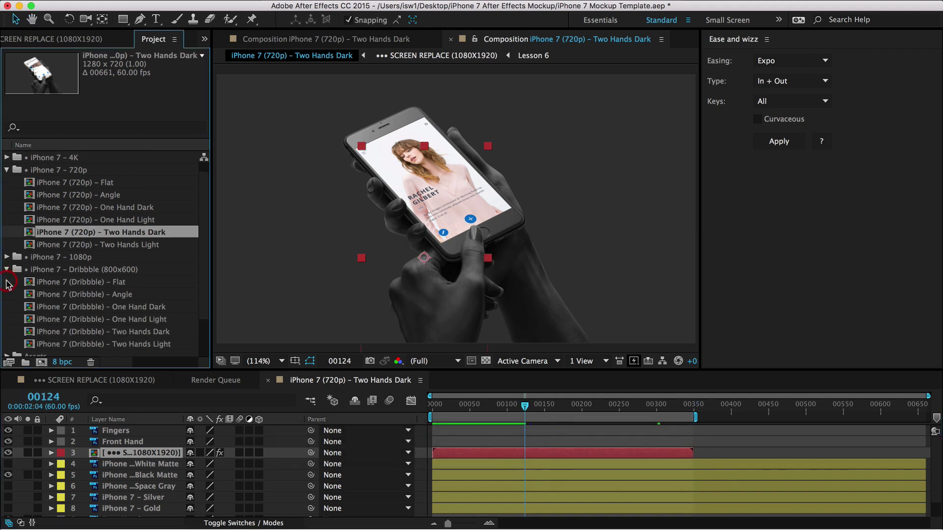
# - Open the Dribbble One Hand Dark mockup fitted to the viewer, then the One Hand Light mockup
pyautogui.doubleClick(31, 308)
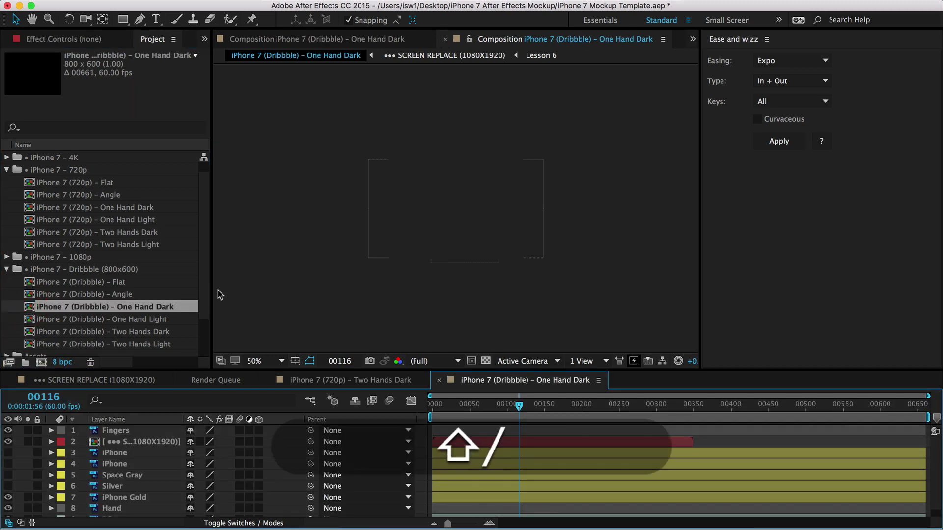
pyautogui.hotkey('shift', '/')
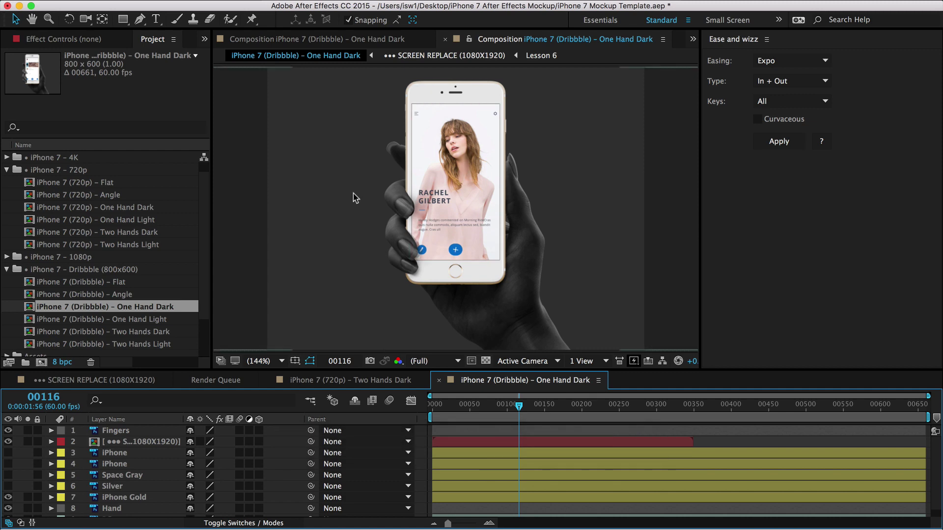
pyautogui.doubleClick(84, 319)
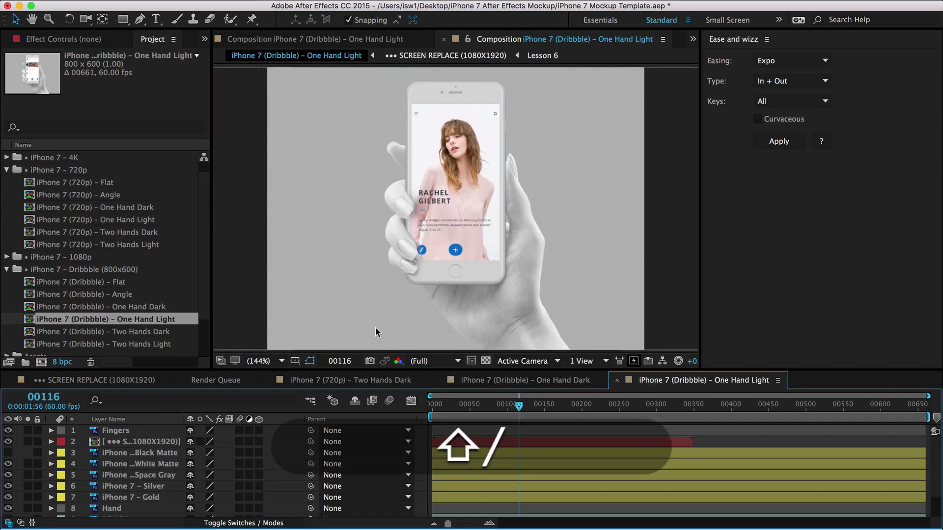
# - Hide the White Matte, Space Gray and Silver phone bodies to reveal the gold iPhone
pyautogui.click(149, 440)
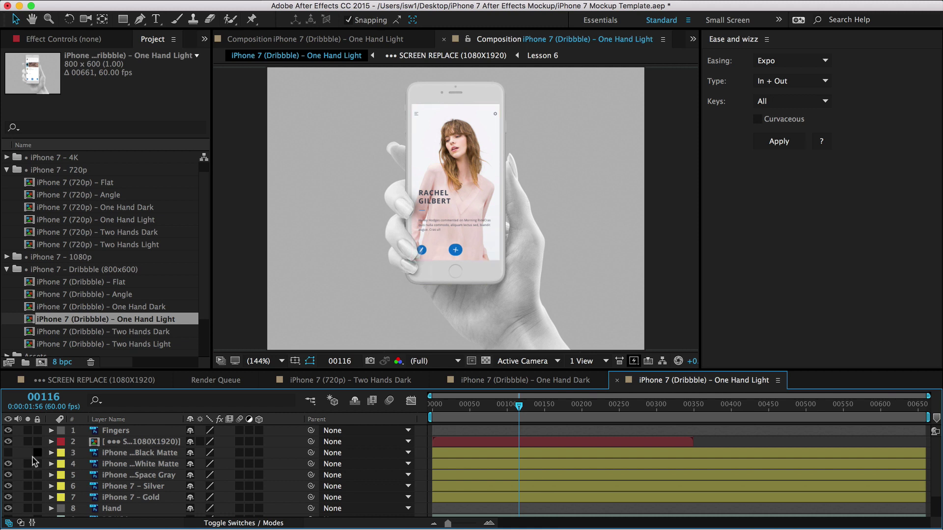
pyautogui.click(8, 463)
pyautogui.click(7, 475)
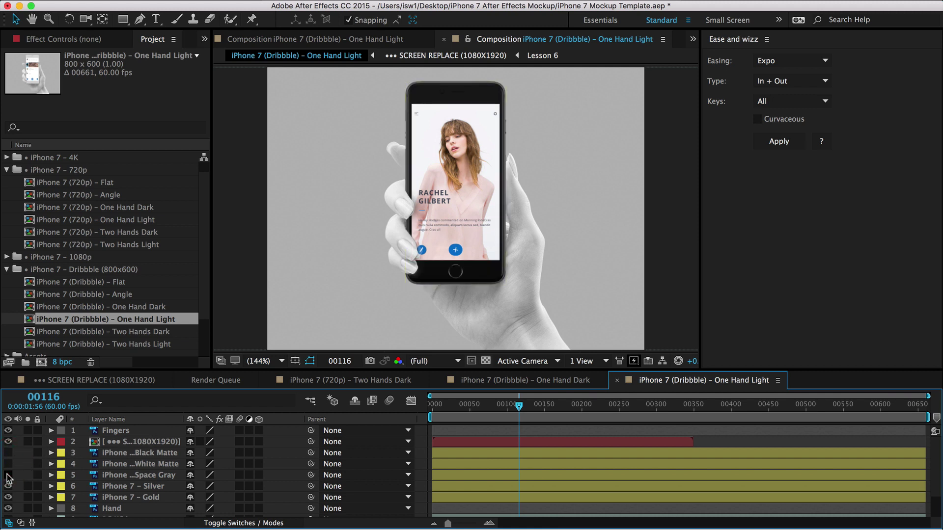
pyautogui.click(7, 486)
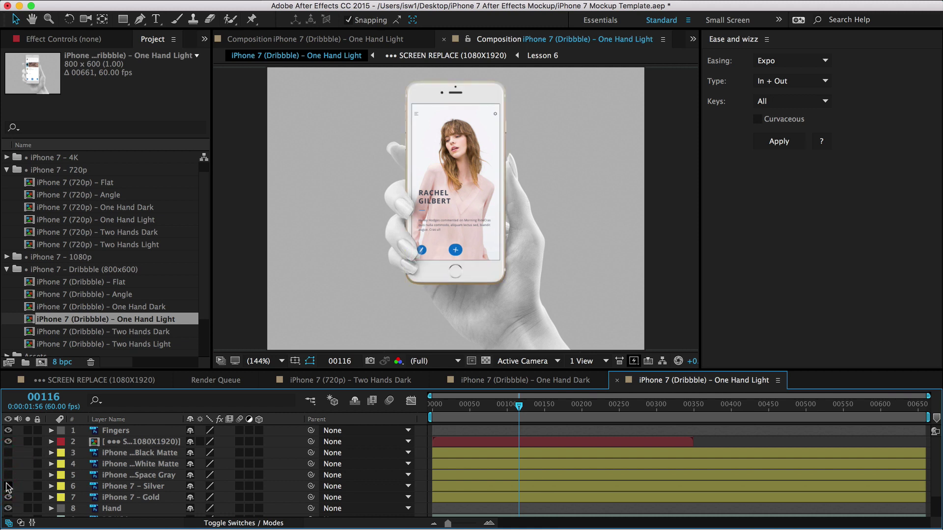
# - Try BG White, then switch to BG Light and scrub the timeline to preview the animation
pyautogui.scroll(-3, 97, 479)
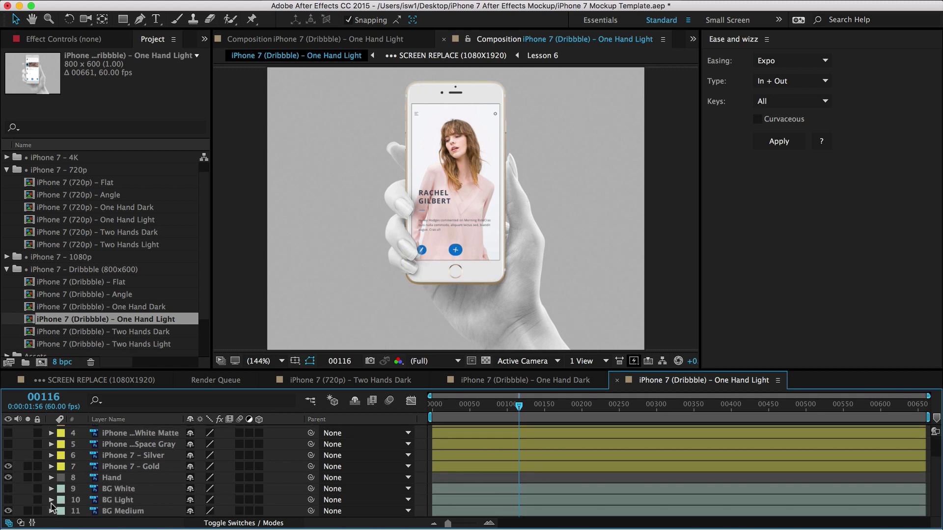
pyautogui.click(8, 488)
pyautogui.click(9, 488)
pyautogui.click(8, 500)
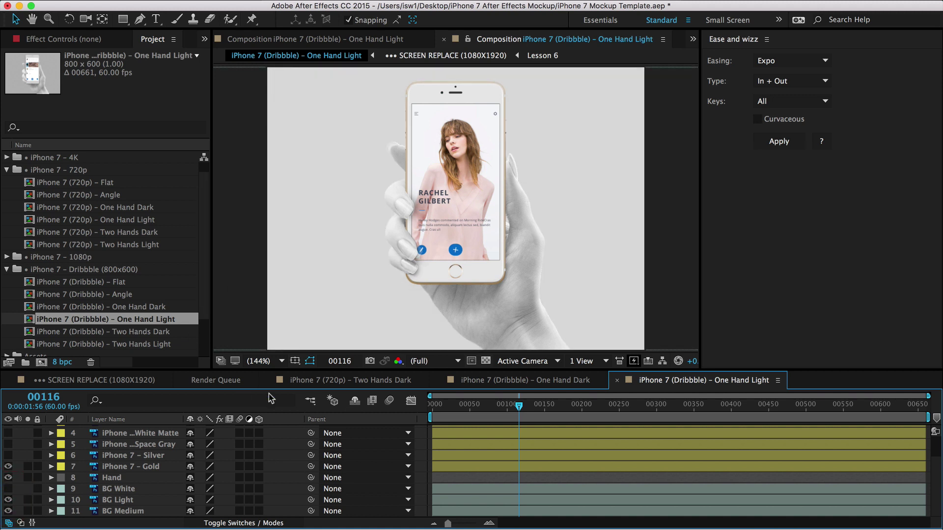
pyautogui.click(545, 403)
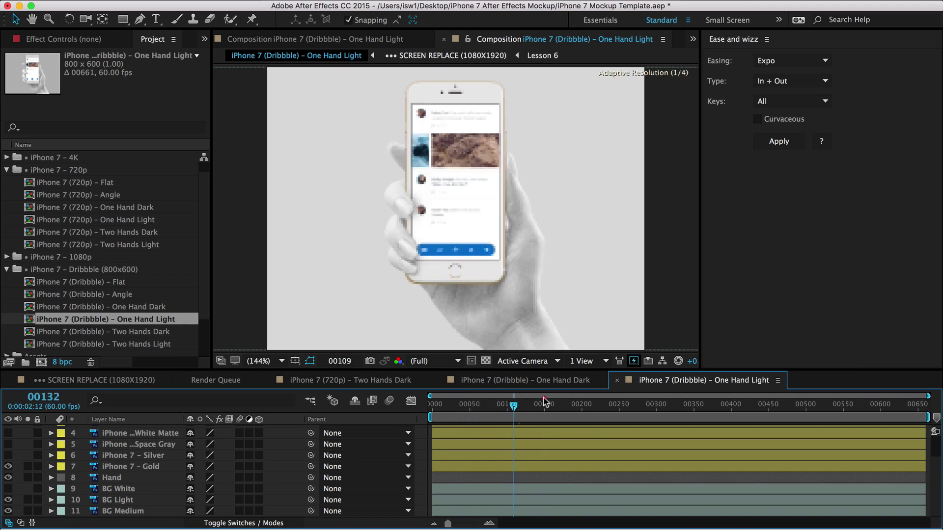
pyautogui.moveTo(545, 400); pyautogui.dragTo(568, 392)
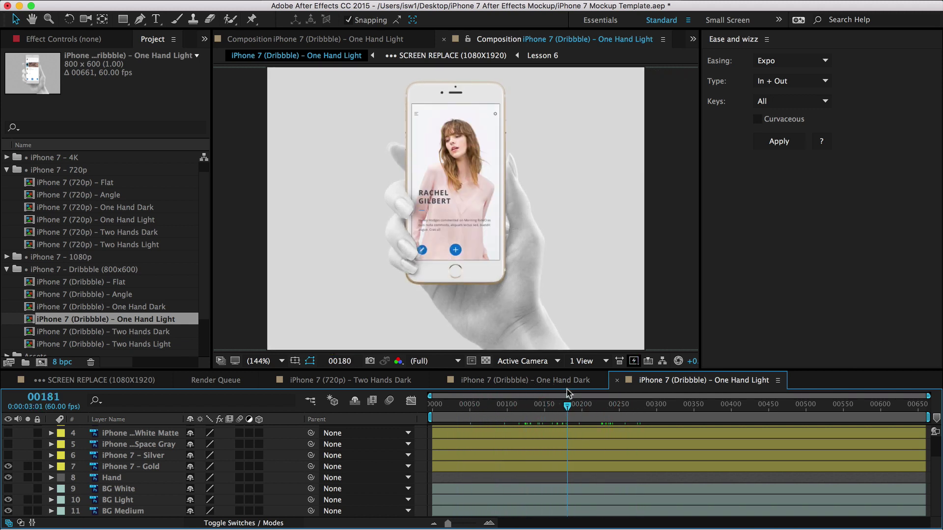